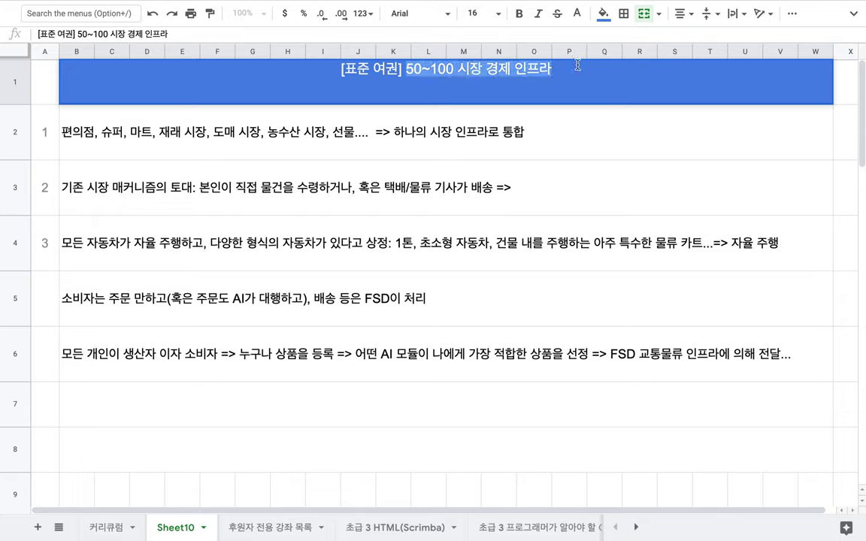
- Change the title in row 1 to "[표준 여권] 100~150 통합 재무제표" and clear the contents of the merged cells in rows 2 to 7
type("100~1")
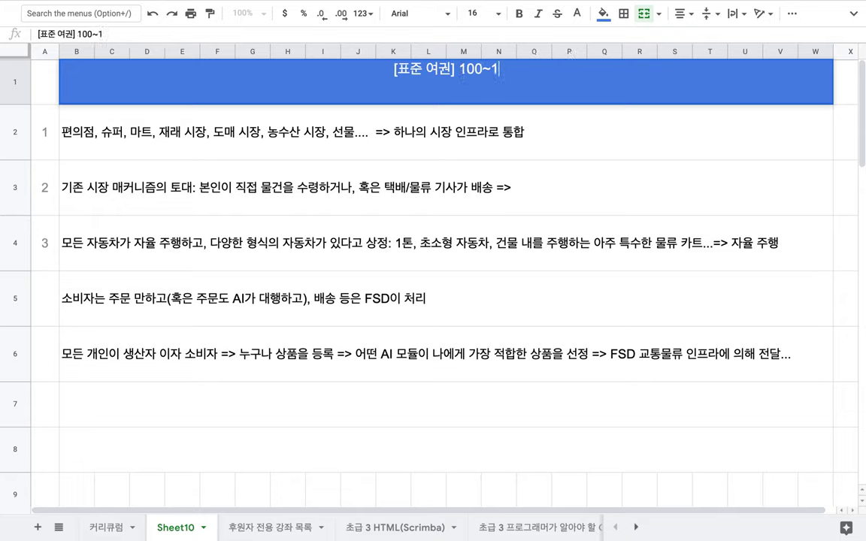
type("50 ㅌ통합 재무제표")
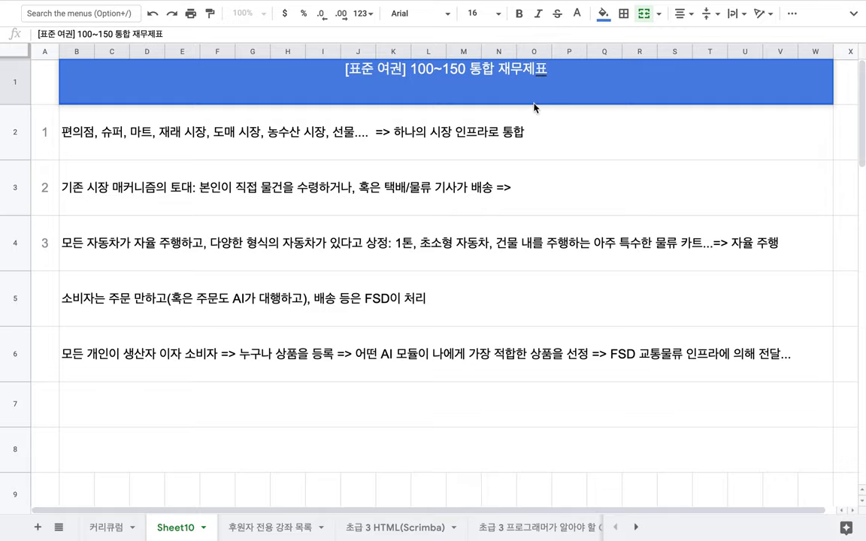
left_click_drag(535, 120, 584, 401)
key("Delete")
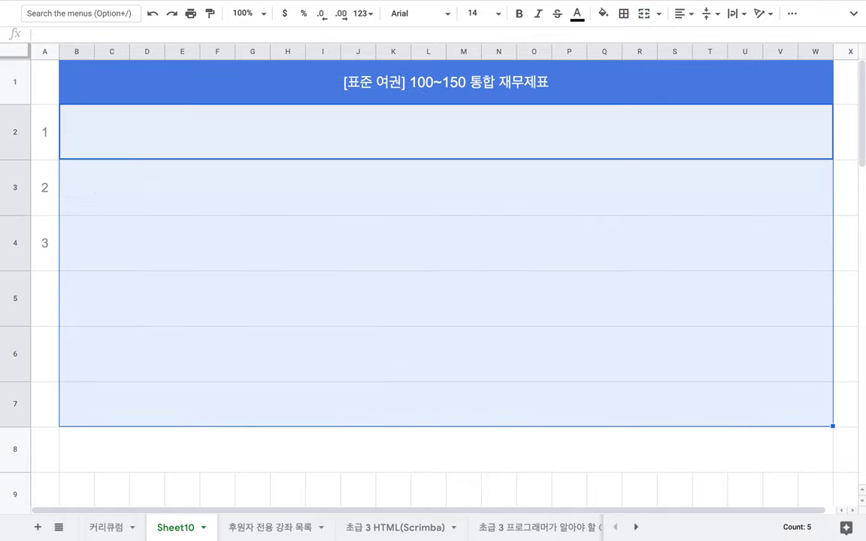
- Enter "거래를 기록하는 표준적인 방식 => GAAP(Generally Accepted Accounting Principle)" as the first point in row 2
left_click(526, 156)
type("거래를 기록하는 표준적인 방")
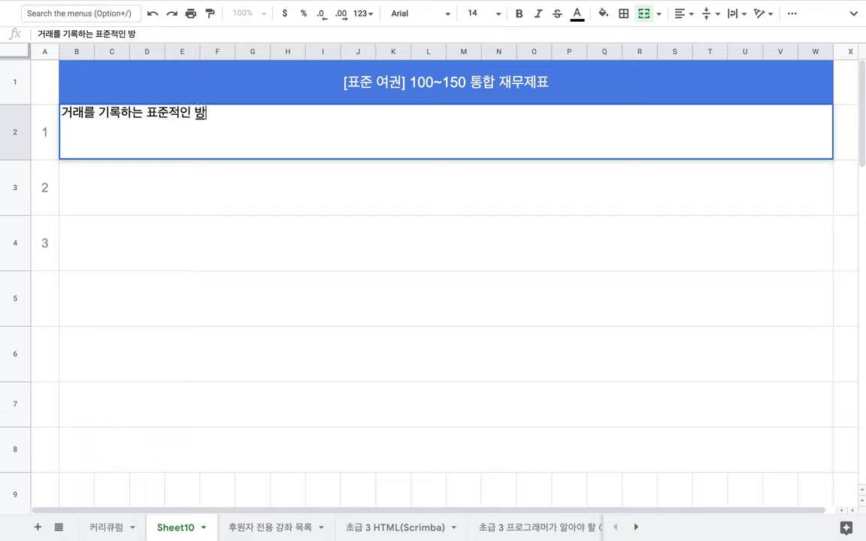
type("식 =>")
type("G")
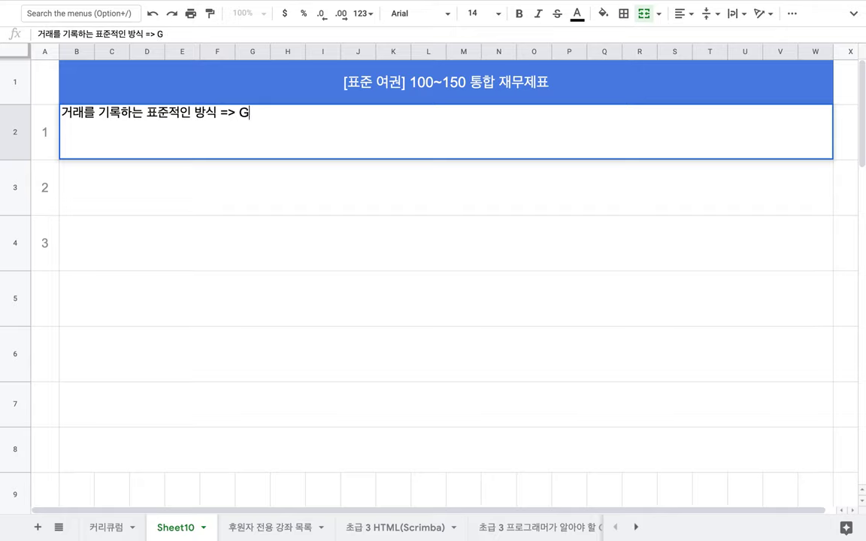
type("AAP(Gen")
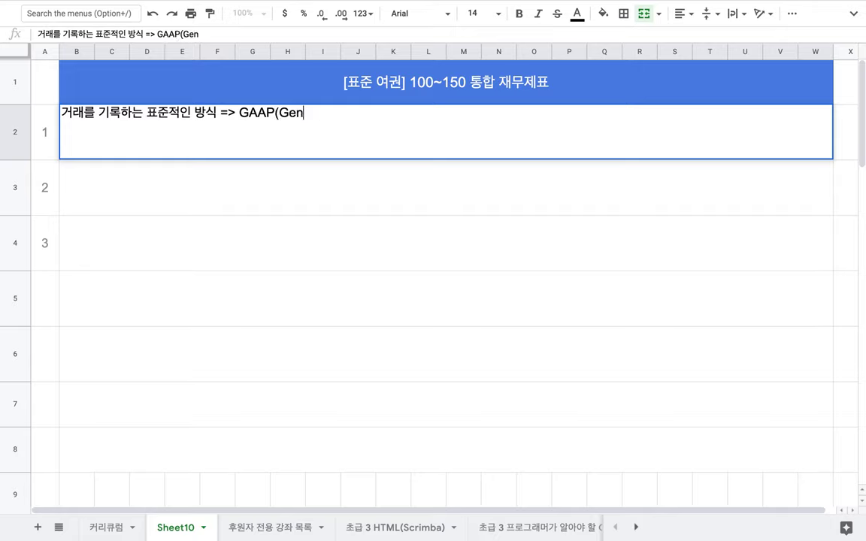
type("erally Acc")
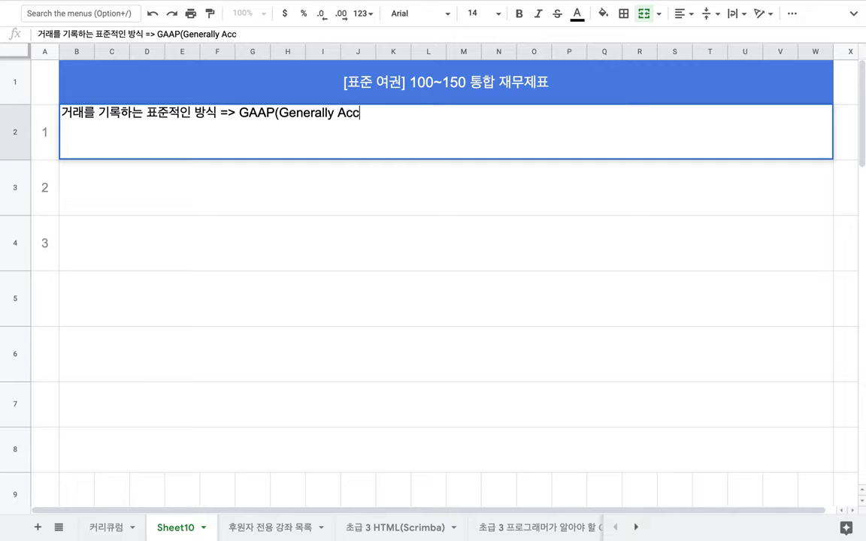
type("epted Acco")
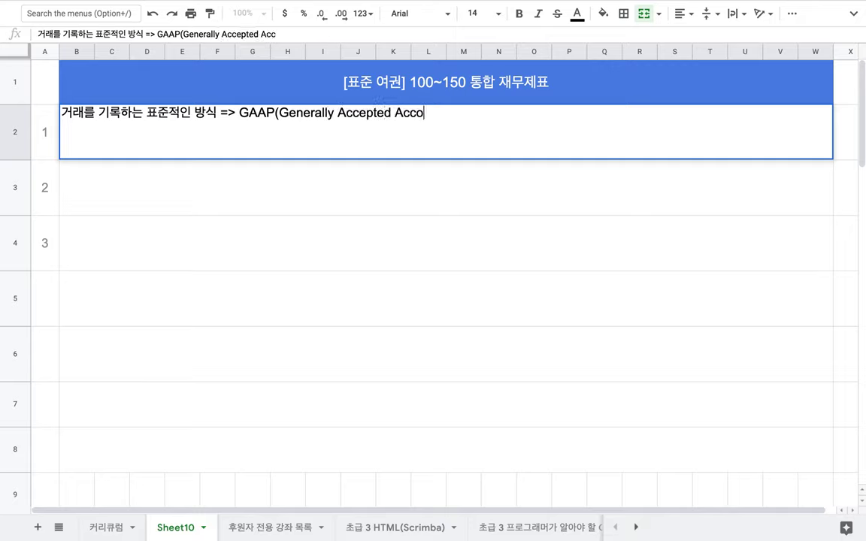
type("unting P")
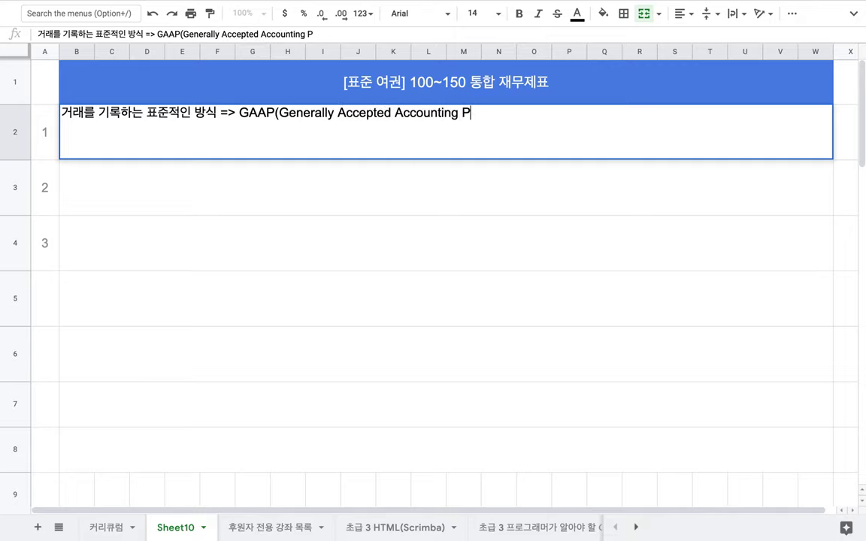
type("rinciple)")
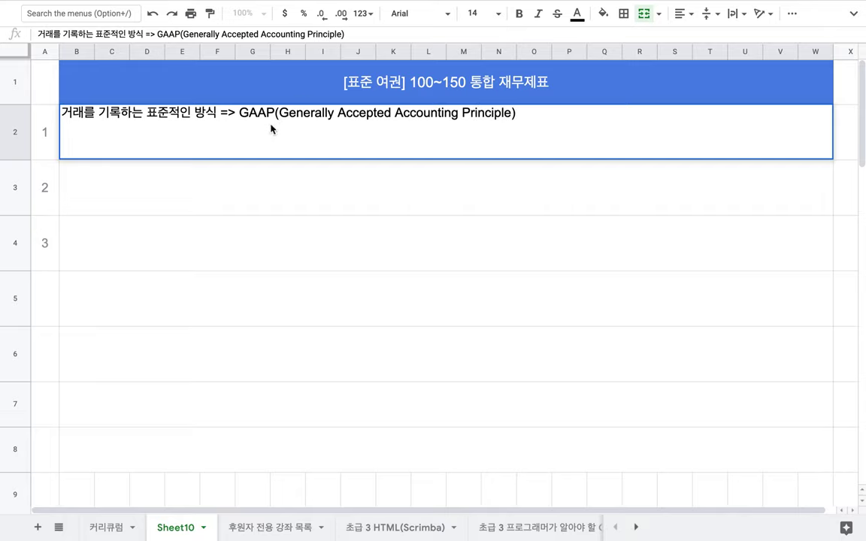
- Enter "한국의 5천만 인구 각각에게 하나의 재무제표를 할당(BS, IS, CF...) =>" as the second point in row 3
left_click(328, 195)
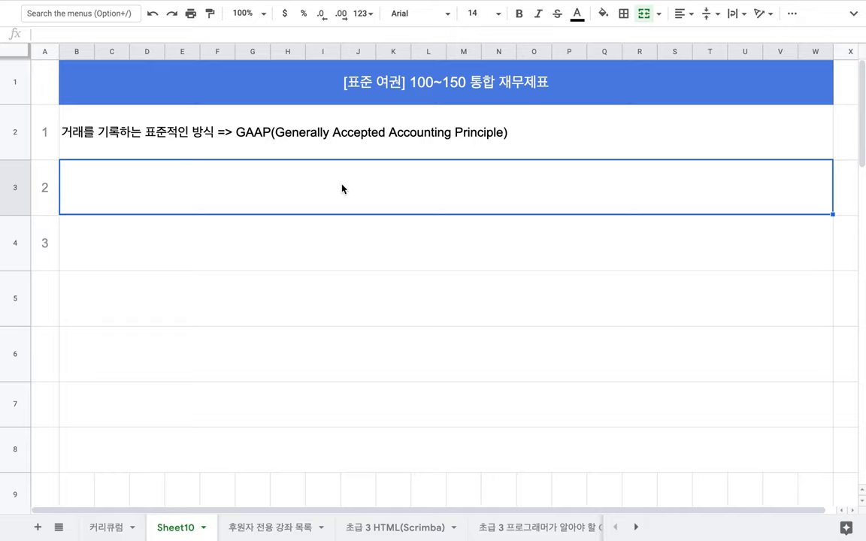
type("5cjs")
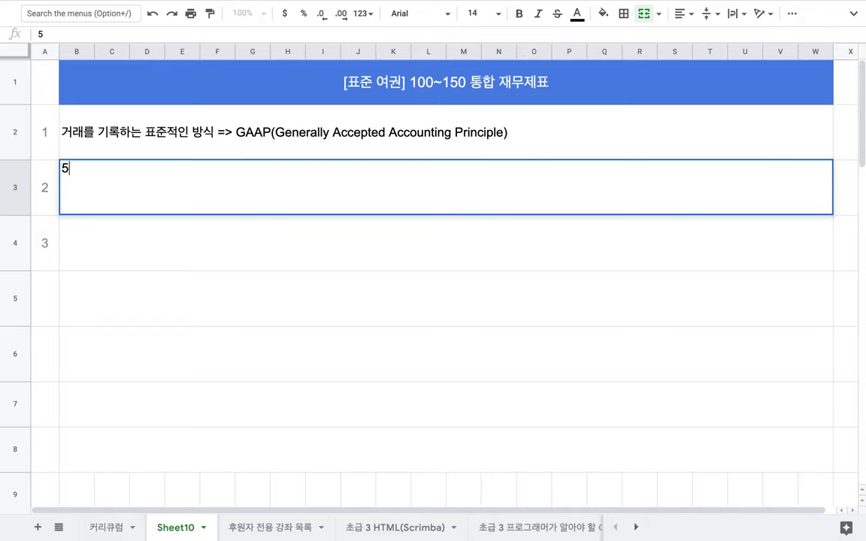
key("BackSpace")
key("BackSpace")
key("BackSpace")
key("BackSpace")
type("한국의 5천")
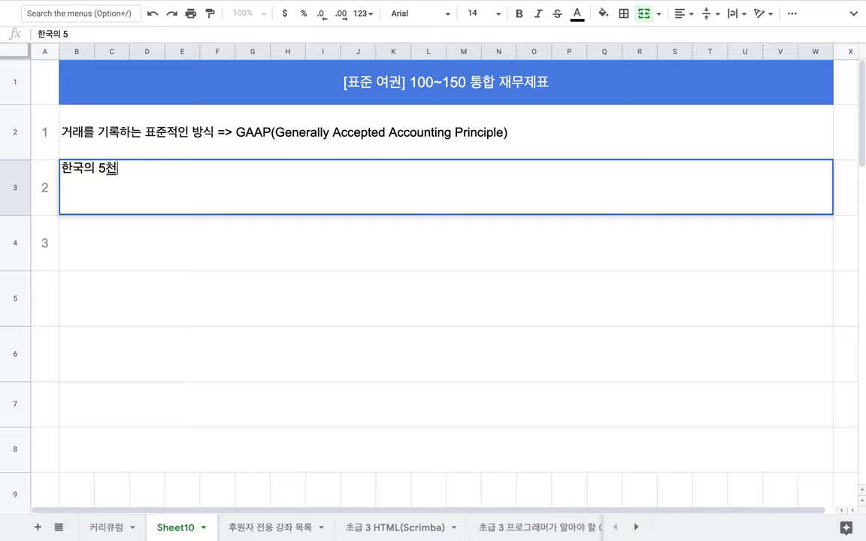
type("만 인구 각각에")
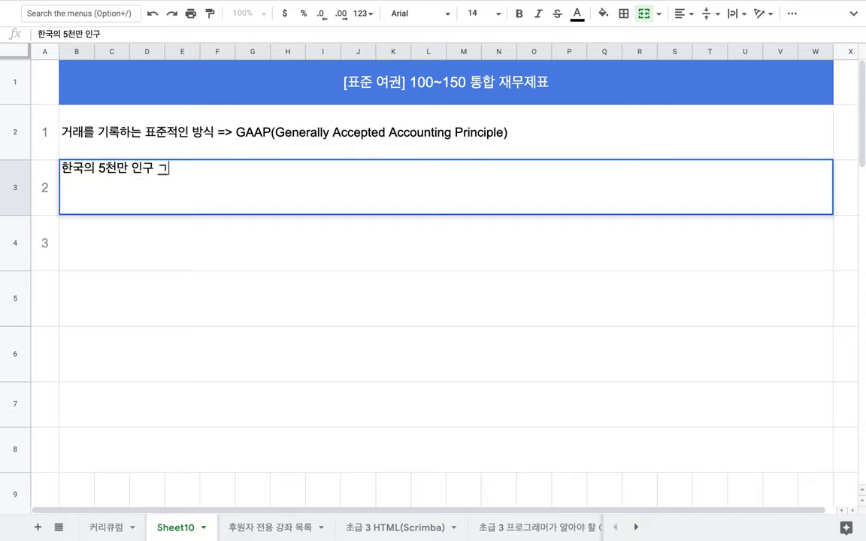
type("게 한")
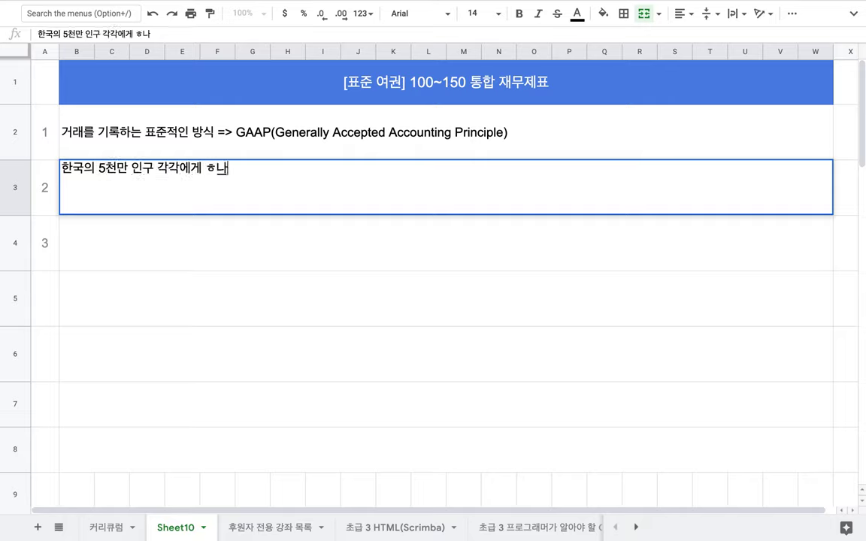
type("나의 재무제표를 ")
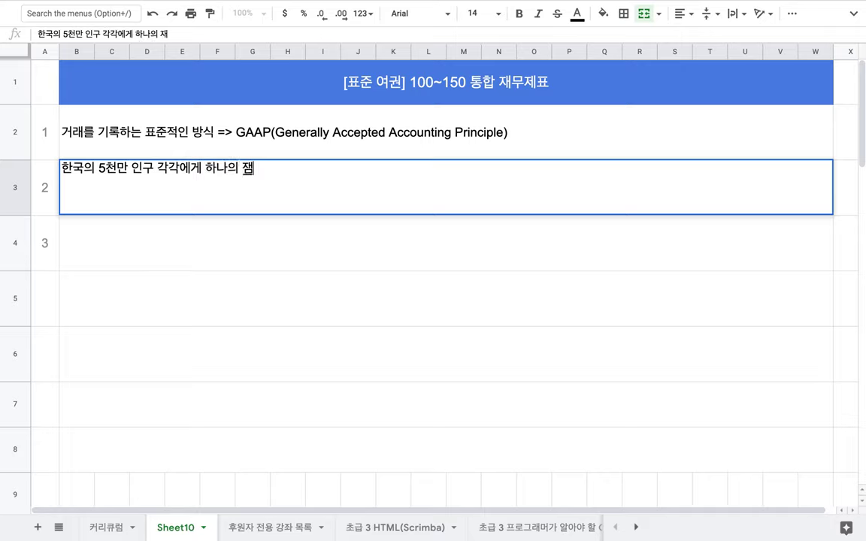
type("할당 ")
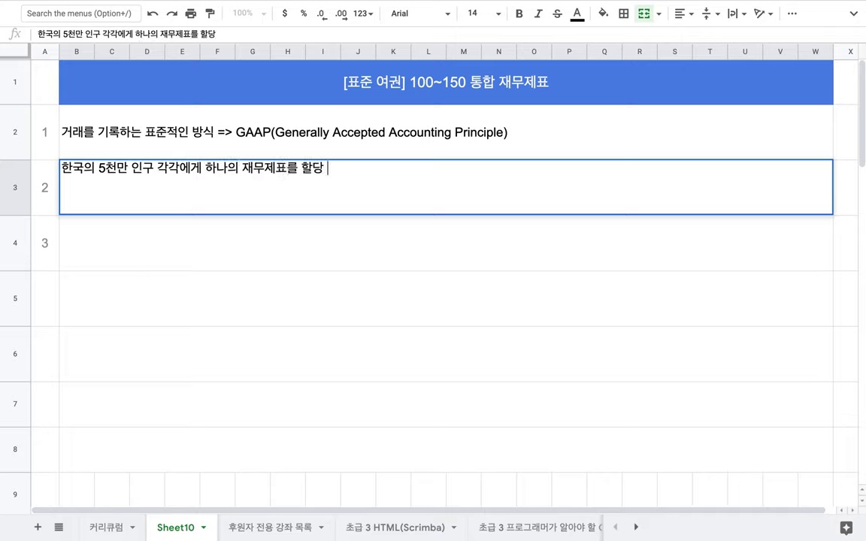
type("(BS, IS,")
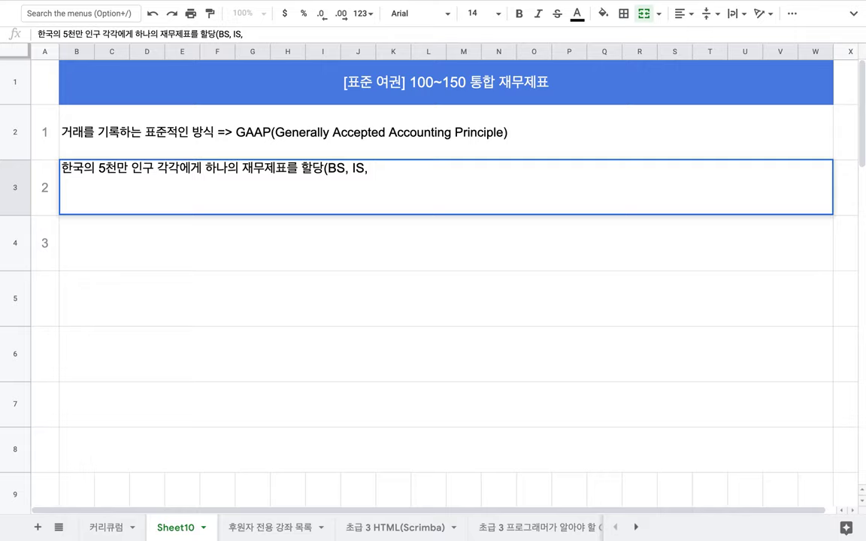
type(" CF...) => ")
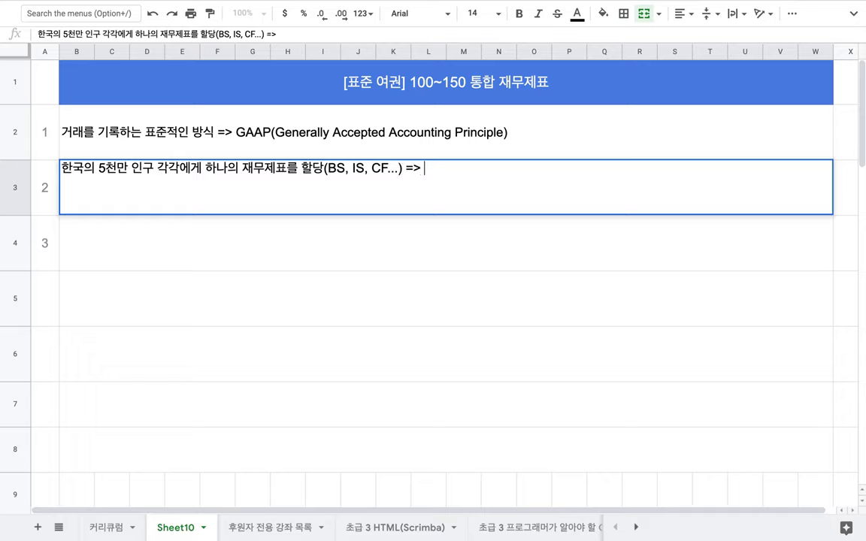
- Finish the second point with the bold text "한명의 AI 회계사가 장부를 작성" and commit the cell
type("gka")
key("BackSpace")
key("BackSpace")
key("BackSpace")
key("super+b")
type("gka")
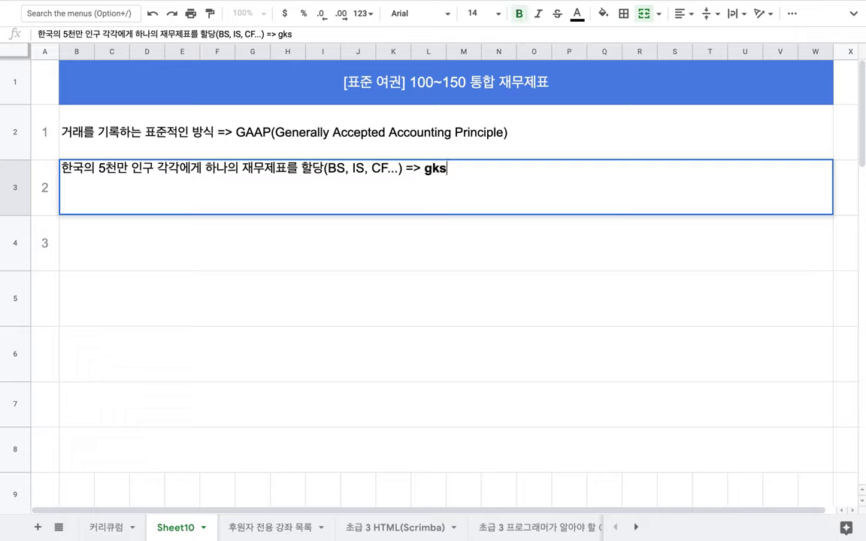
key("BackSpace")
key("BackSpace")
type("한명의 AI")
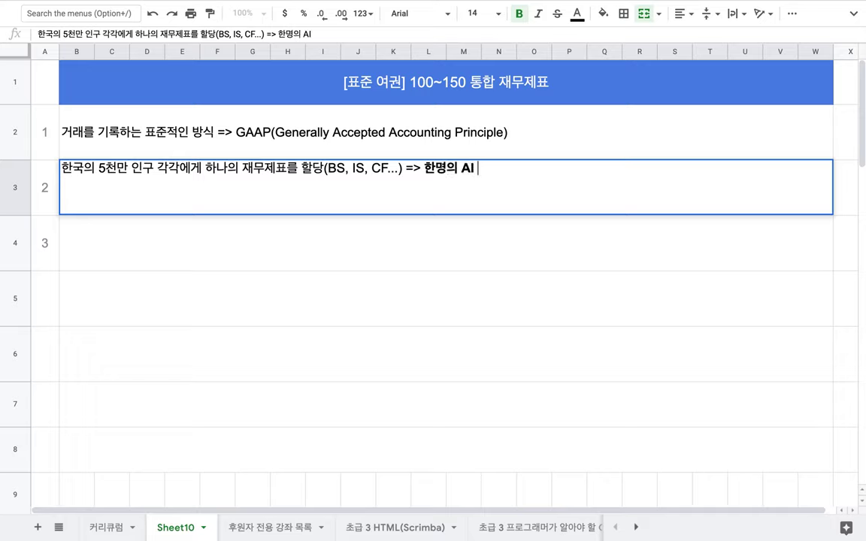
type(" 회계사가ㅏ 장")
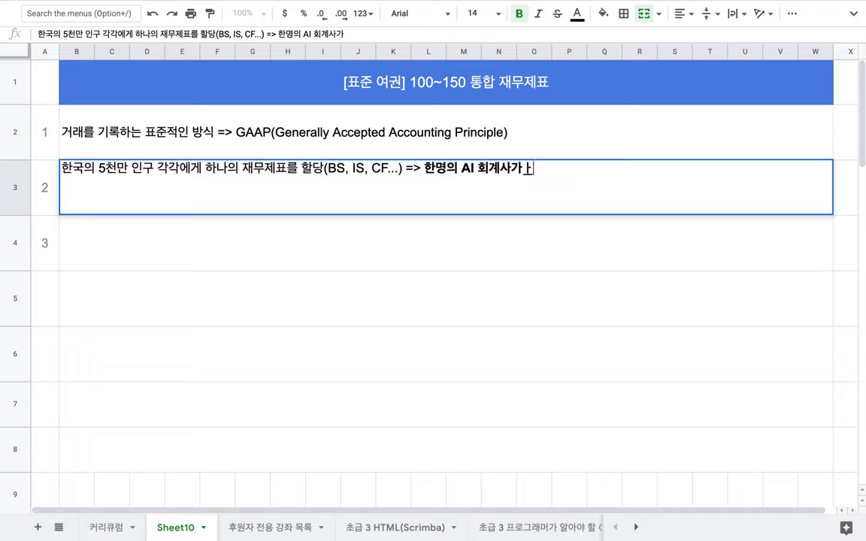
key("BackSpace")
key("BackSpace")
key("BackSpace")
type("장부르ㄹ 작성")
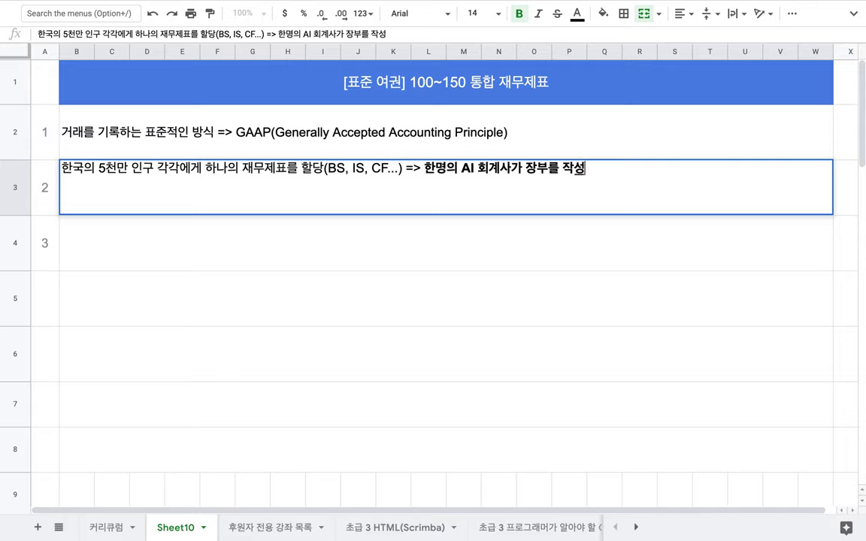
key("Return")
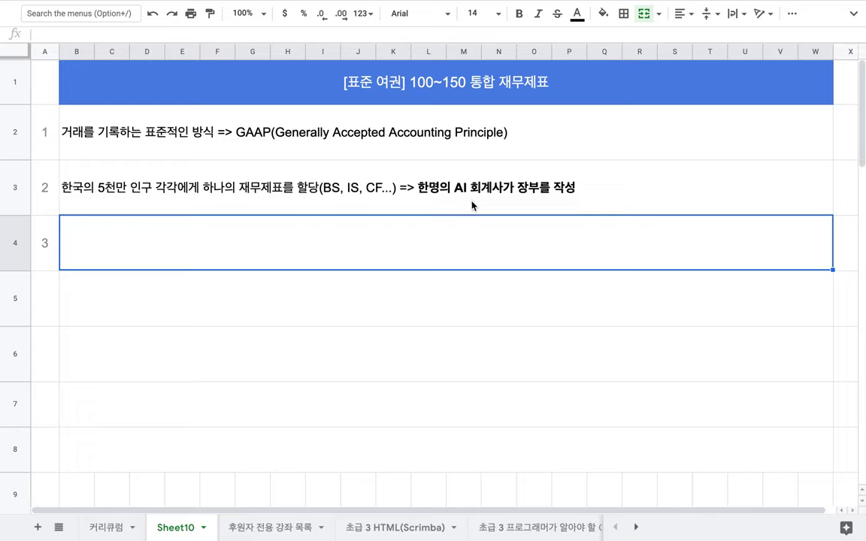
- Enter "Phoenix LiveView => 거래가 발생 => 분개 => 기록" as the start of the third point in row 4
left_click(477, 201)
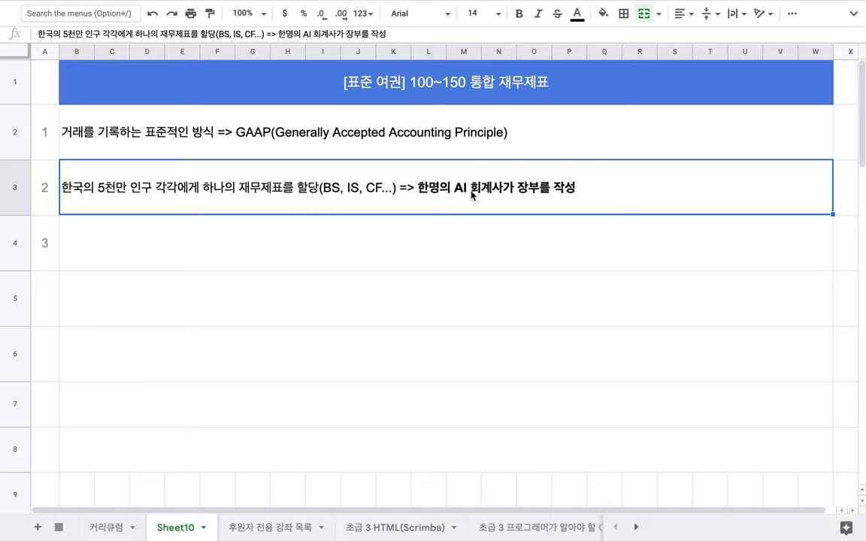
left_click(435, 236)
type("ㅔ")
key("BackSpace")
type("Phoen")
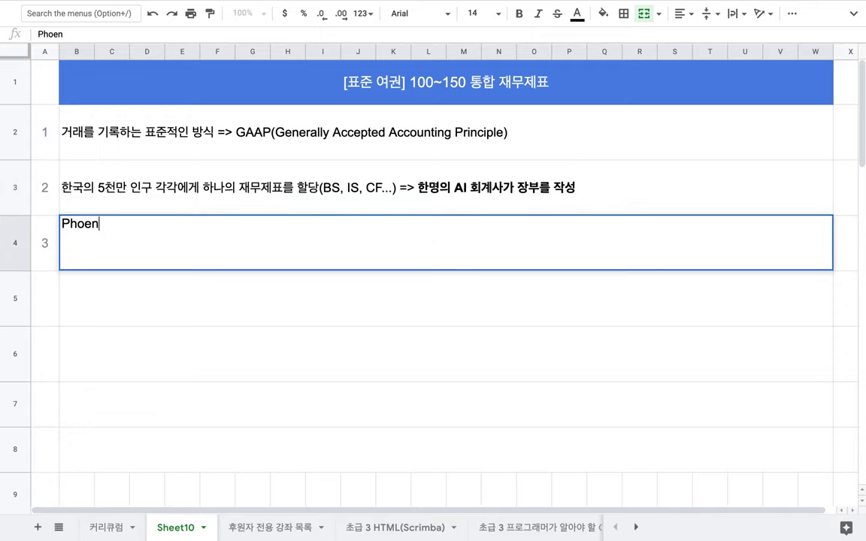
type("ix LiveVi")
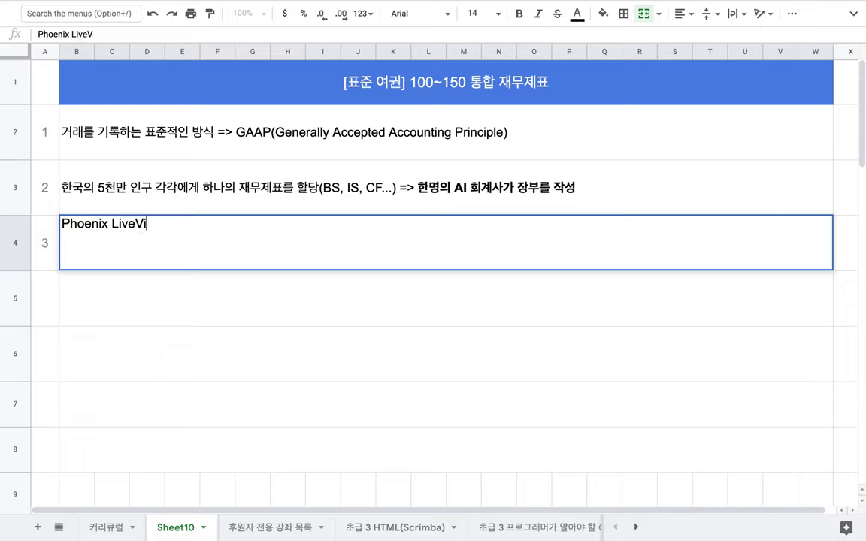
type("ew =>")
type(" 거래")
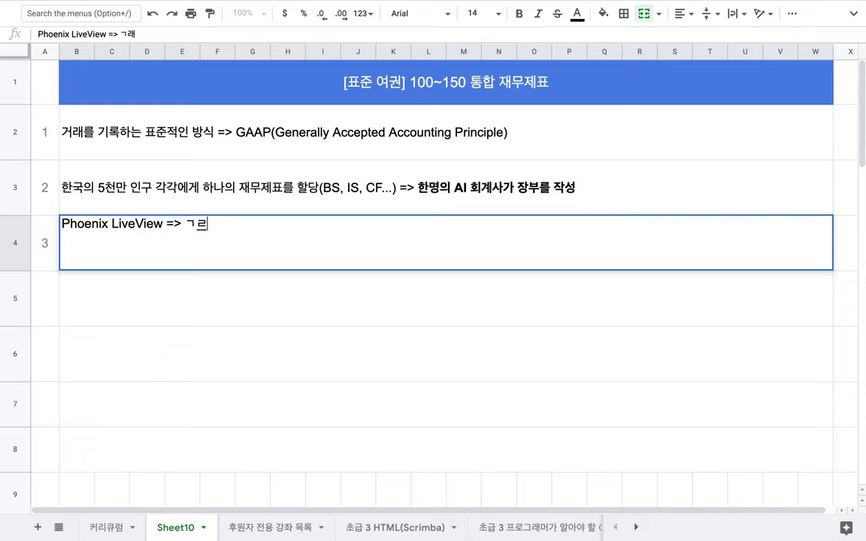
type("가 발생")
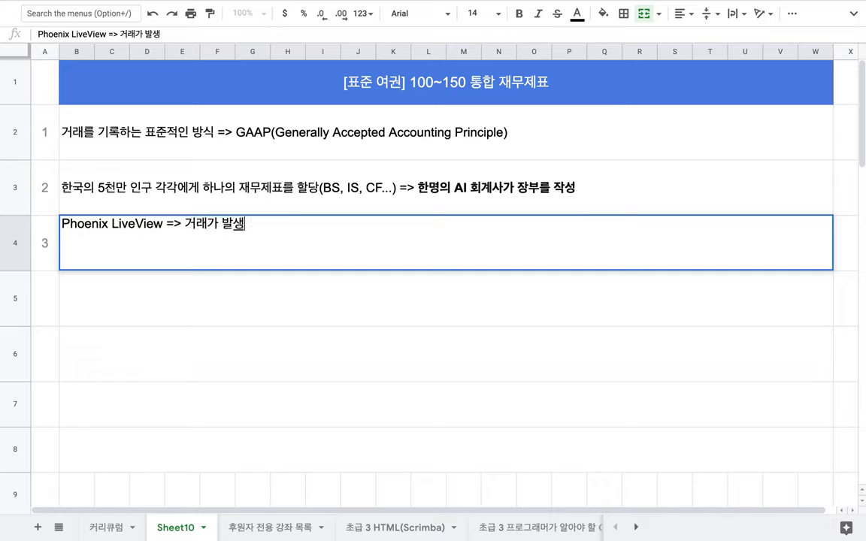
type(" => 분개")
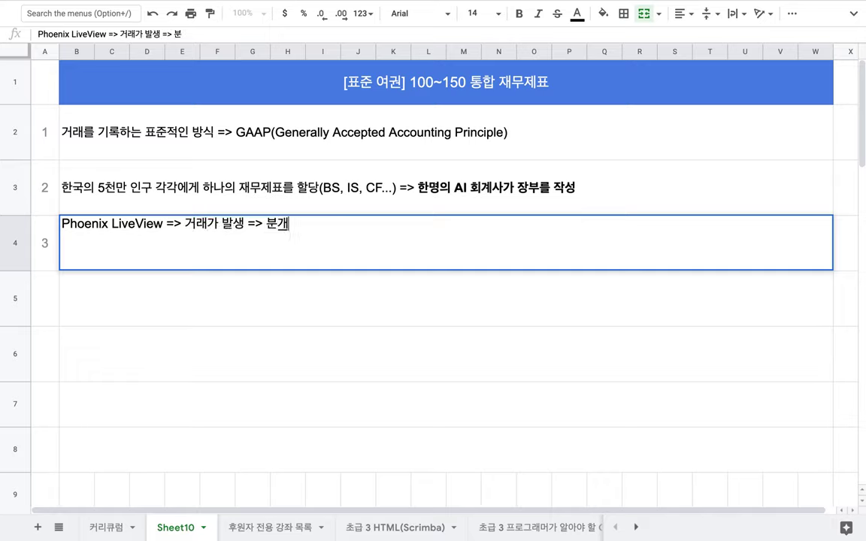
type(" => 기록 ")
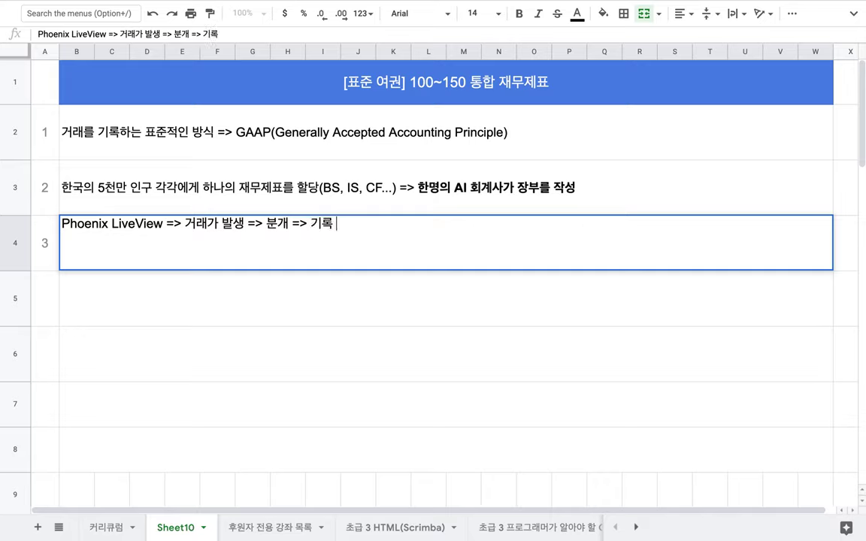
- Continue the third point in row 4 with "=> 개인 => 가족 => 기업 => 단체 => 지역 =>"
type("=> 개인 => 가족 ")
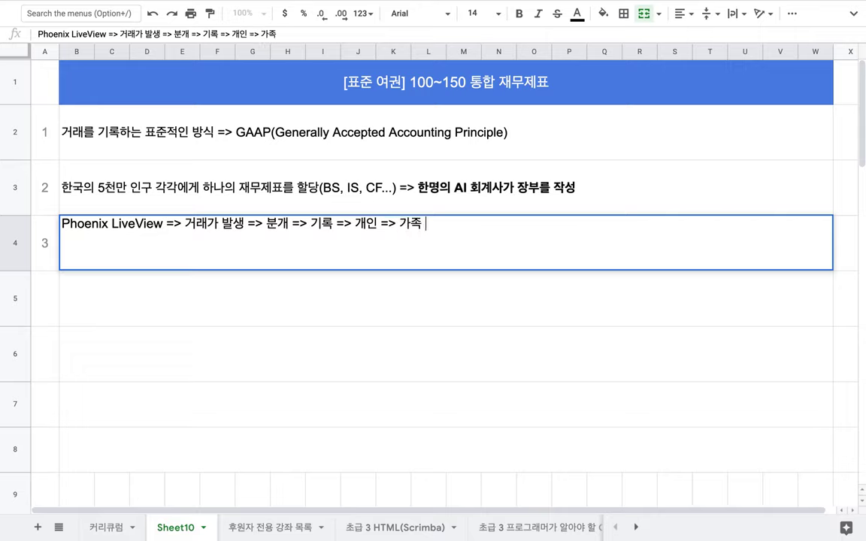
type("=> 기업 ")
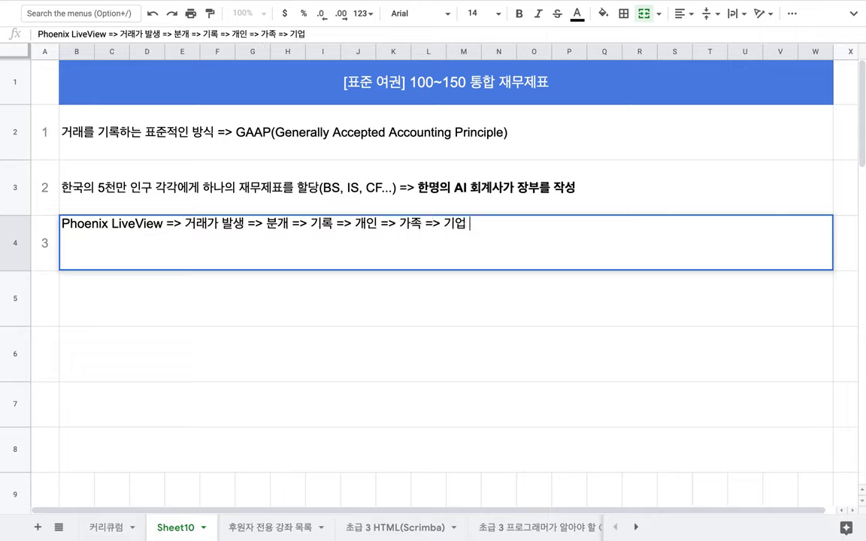
type("=> ㄷㅏㄴ체 =>")
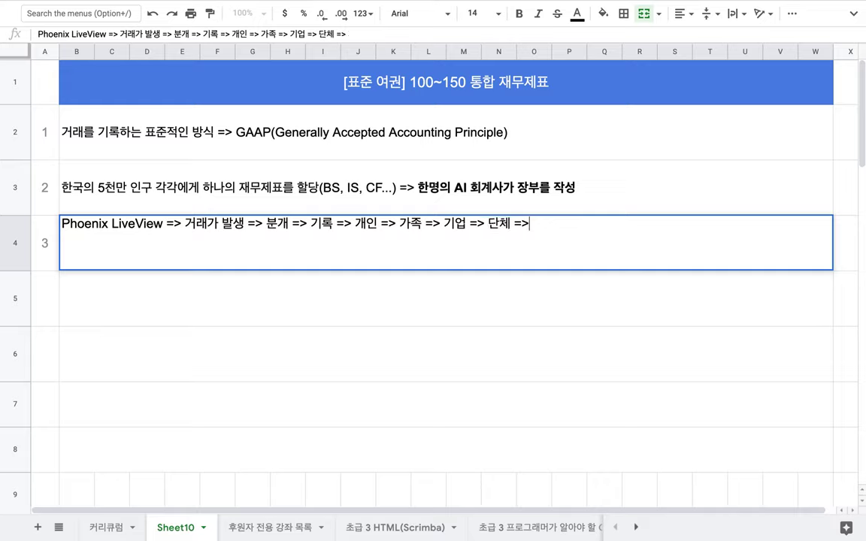
type(" 지역 =>")
- Finish the third point with "국가 단위의 통합 재무제표를 생성" and commit the cell
type(" 국가 단우")
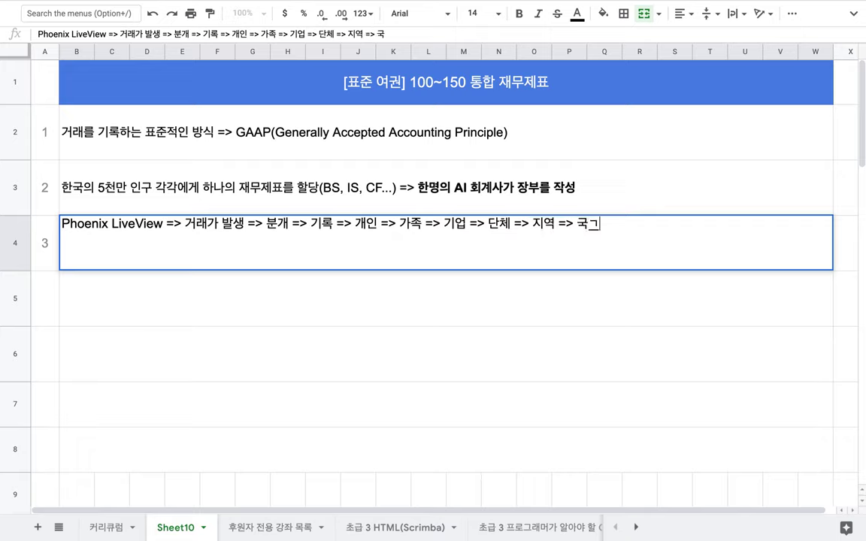
type("위의")
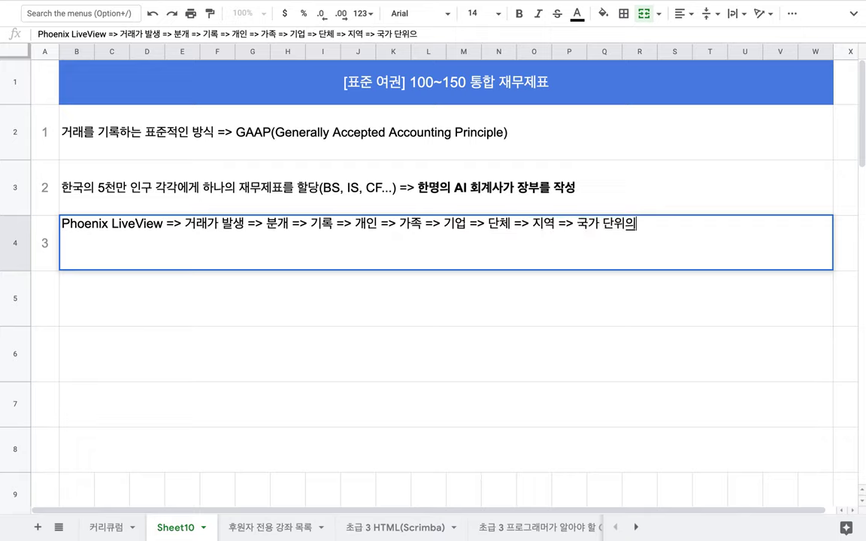
type(" 통ㅎ합 재")
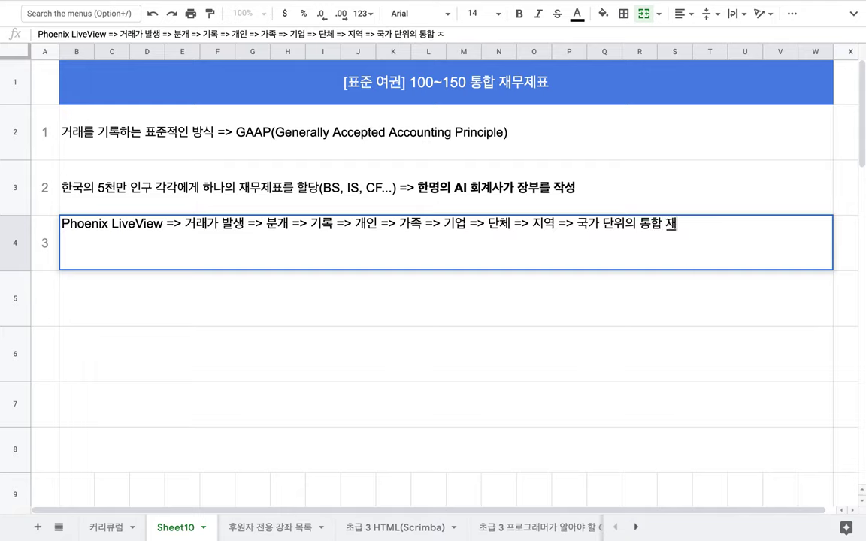
type("무제표를 생성")
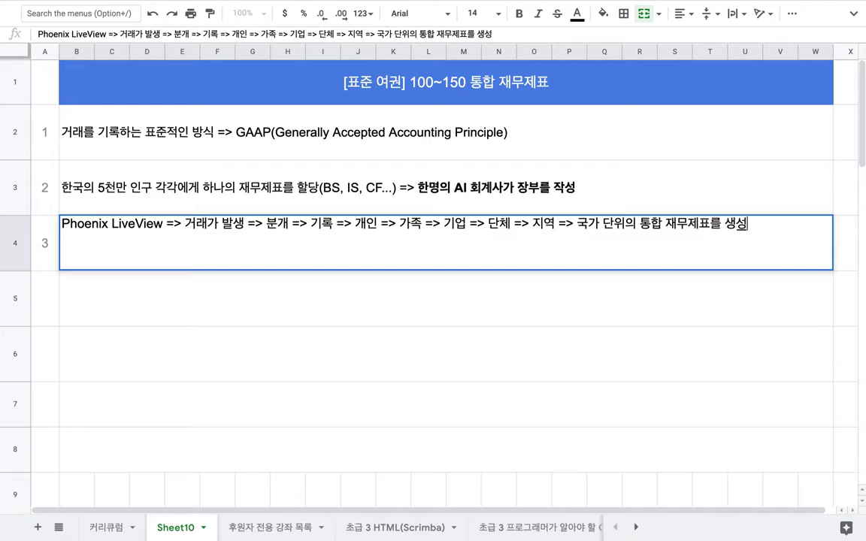
key("Return")
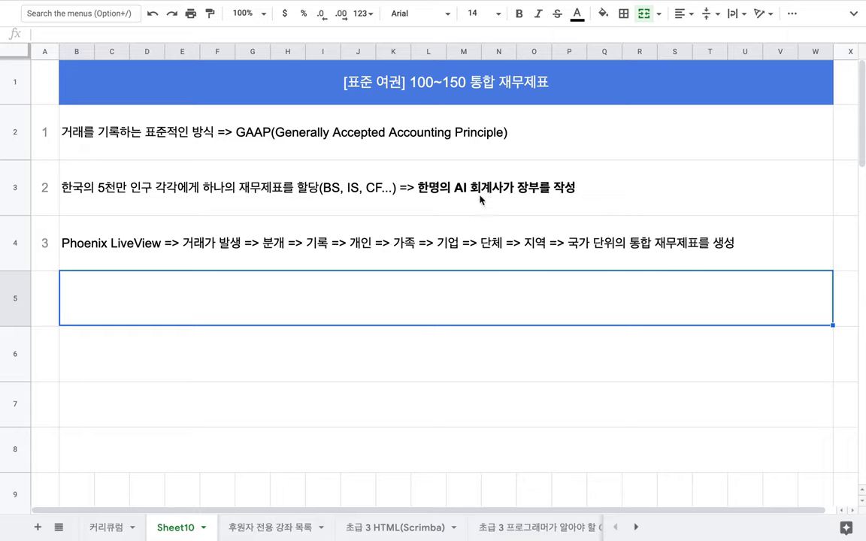
- Extend "가족" in the third point to read "가족의 수입과 지출"
double_click(391, 215)
left_click_drag(399, 223, 425, 224)
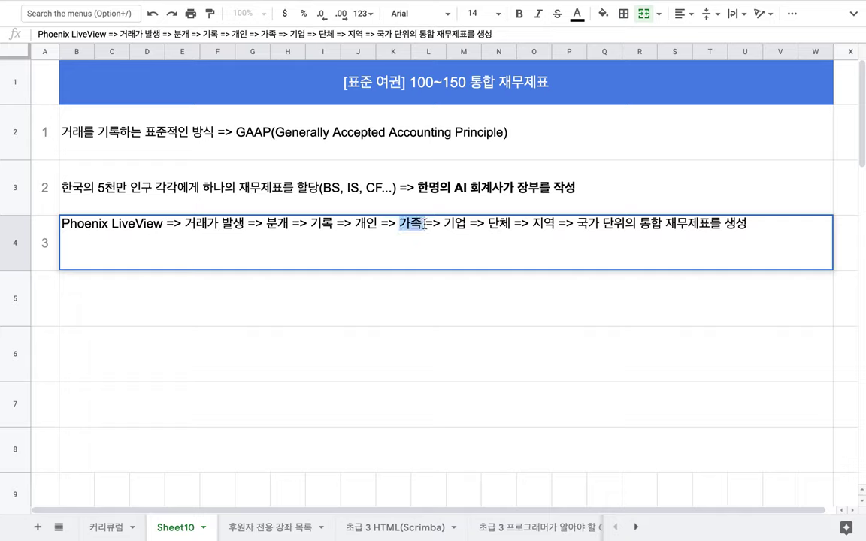
left_click(425, 224)
type("의 수입")
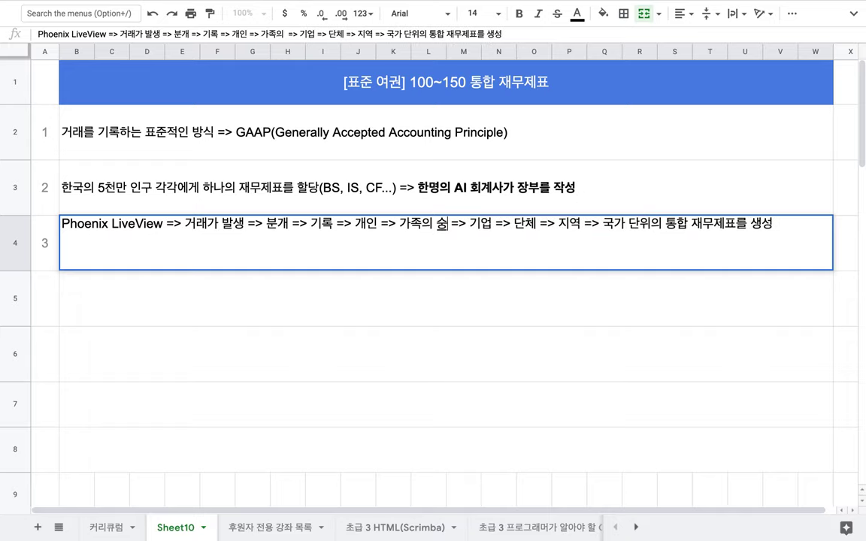
type("과 지출")
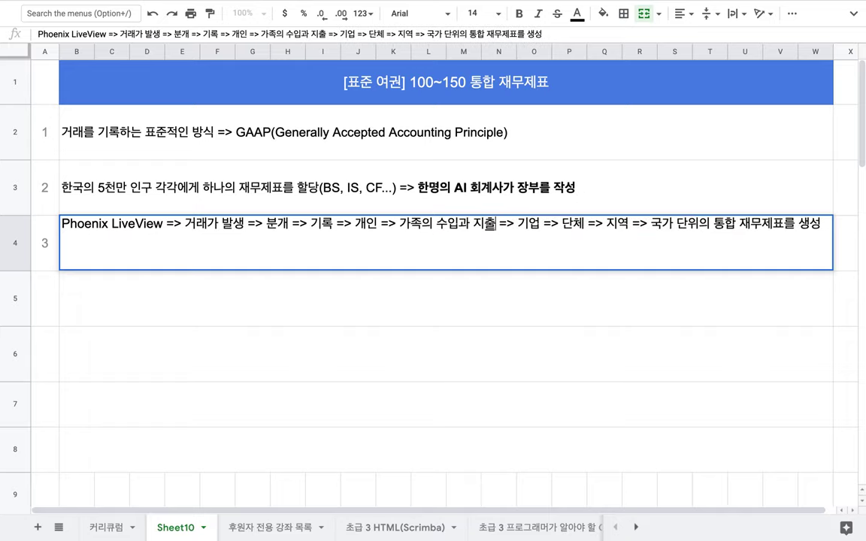
left_click_drag(518, 224, 628, 226)
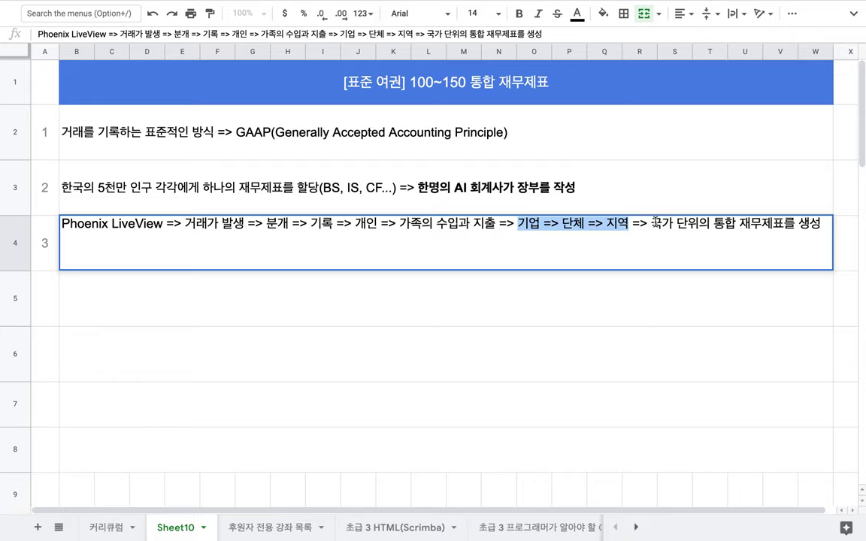
left_click_drag(714, 224, 782, 223)
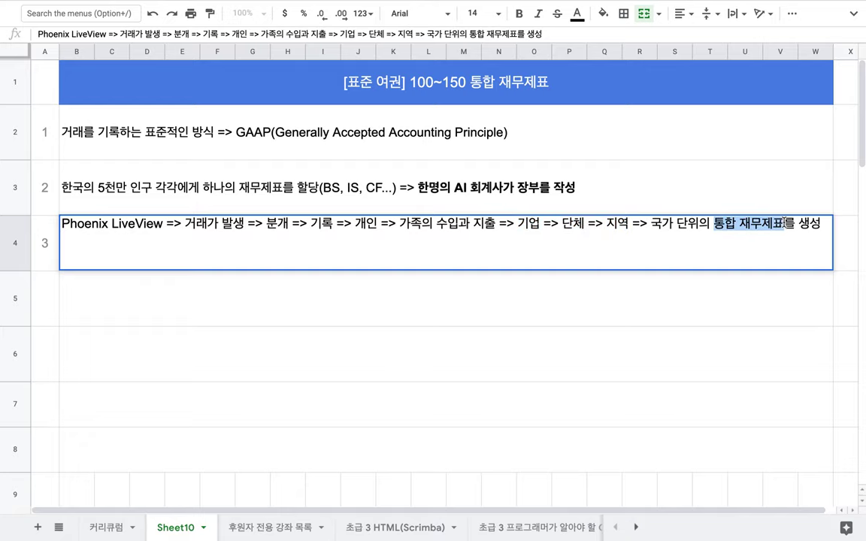
- Enter "계층적인 통합 재무제표를 생성" as the text of row 5 and commit the cell
left_click(623, 295)
type("계층적인 ")
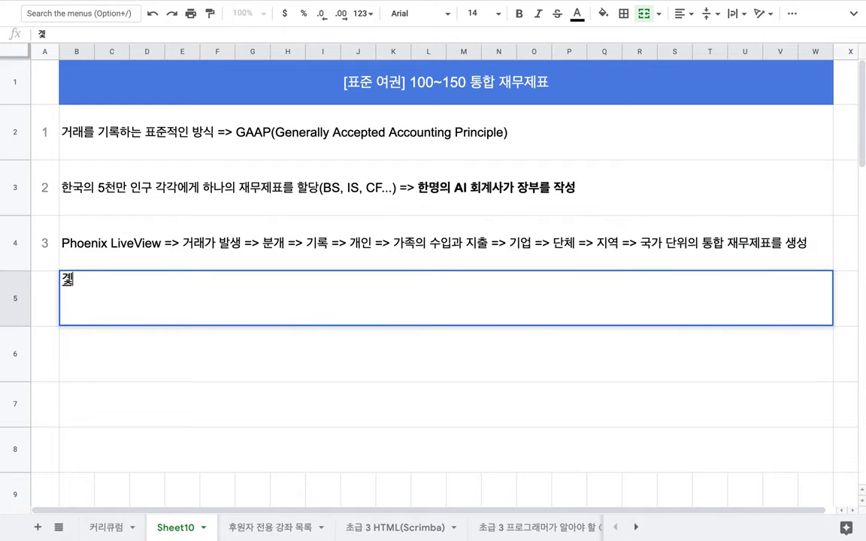
type("통합 잼")
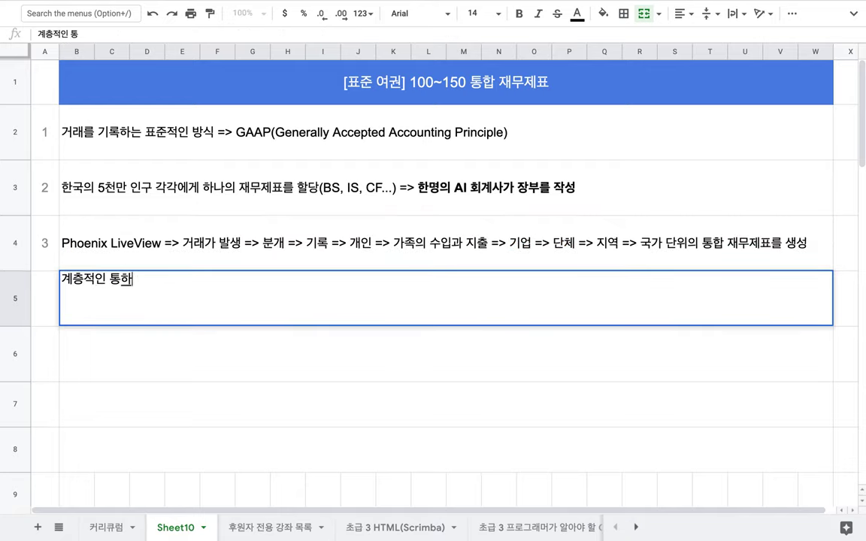
type("무제표")
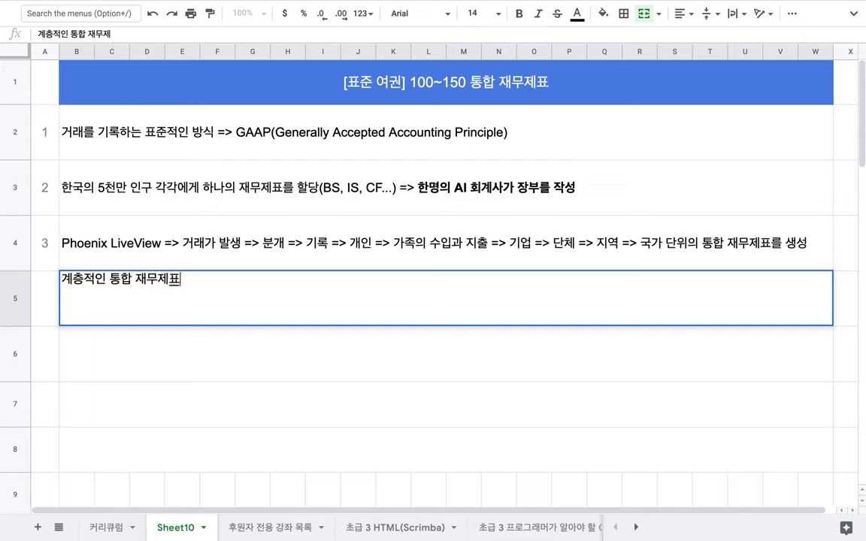
type("를 생성")
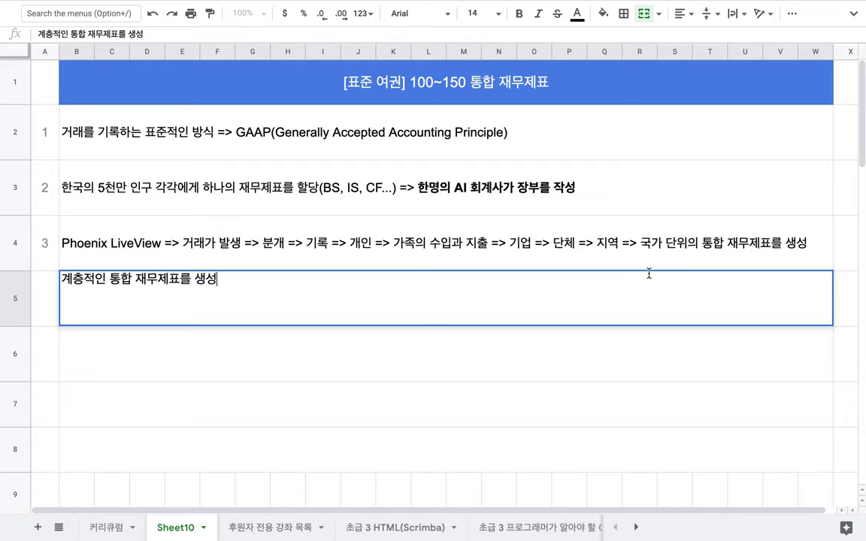
left_click(623, 158)
left_click_drag(632, 308, 631, 305)
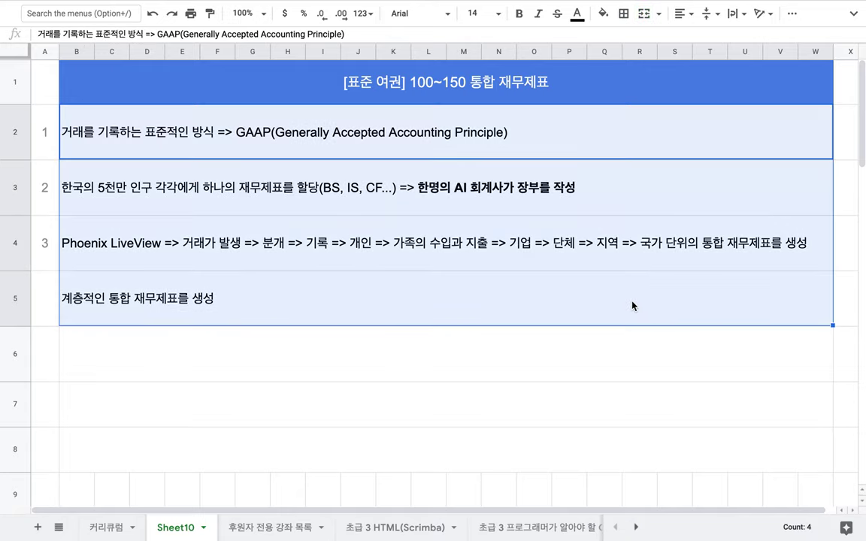
left_click(602, 94)
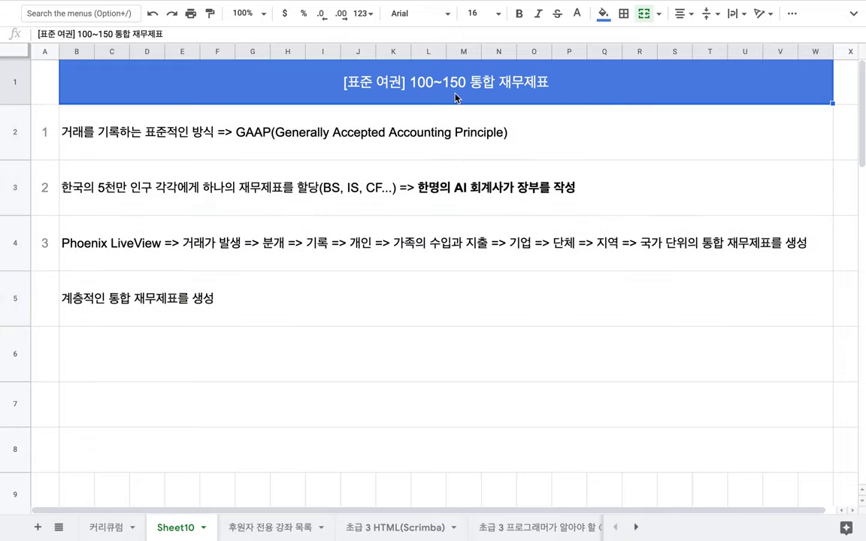
left_click_drag(337, 128, 350, 296)
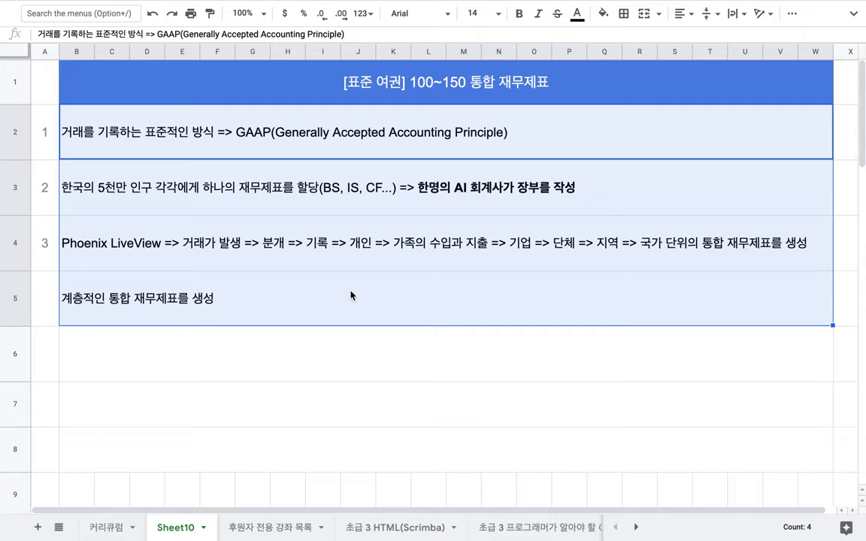
- Replace "재무제표" with "국세청" in the title in row 1
left_click(451, 78)
double_click(519, 81)
double_click(520, 72)
type("국세청")
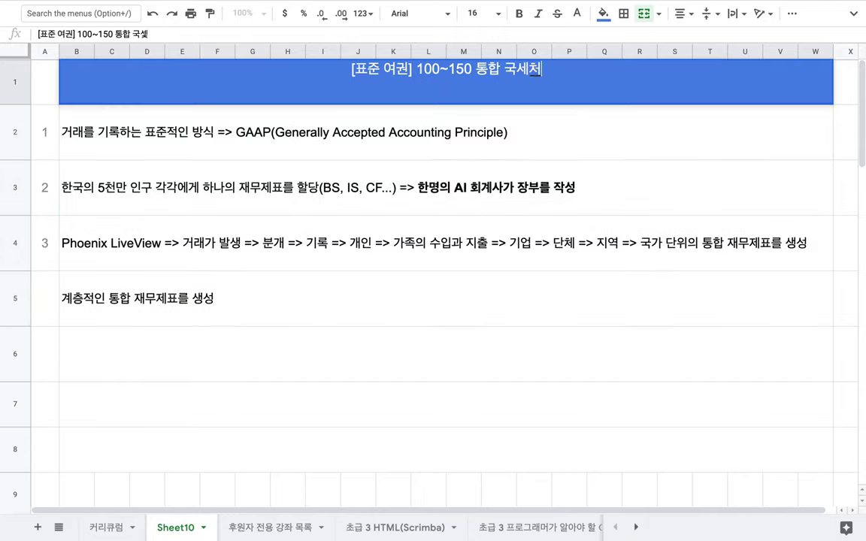